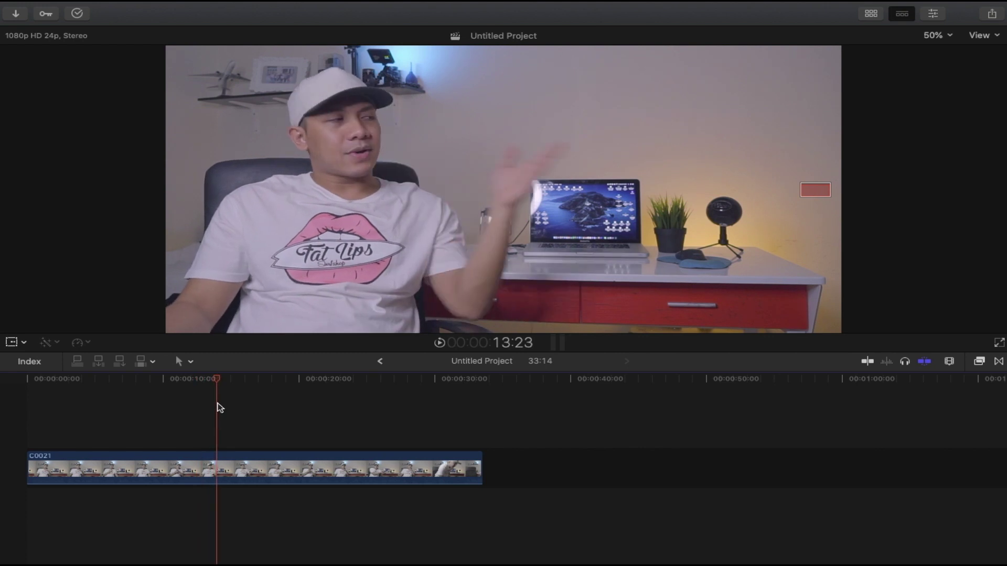
Step: Add a marker at 13:23 on clip C0021, insert a basic title from that frame, and select the title
key("m")
key("ctrl+t")
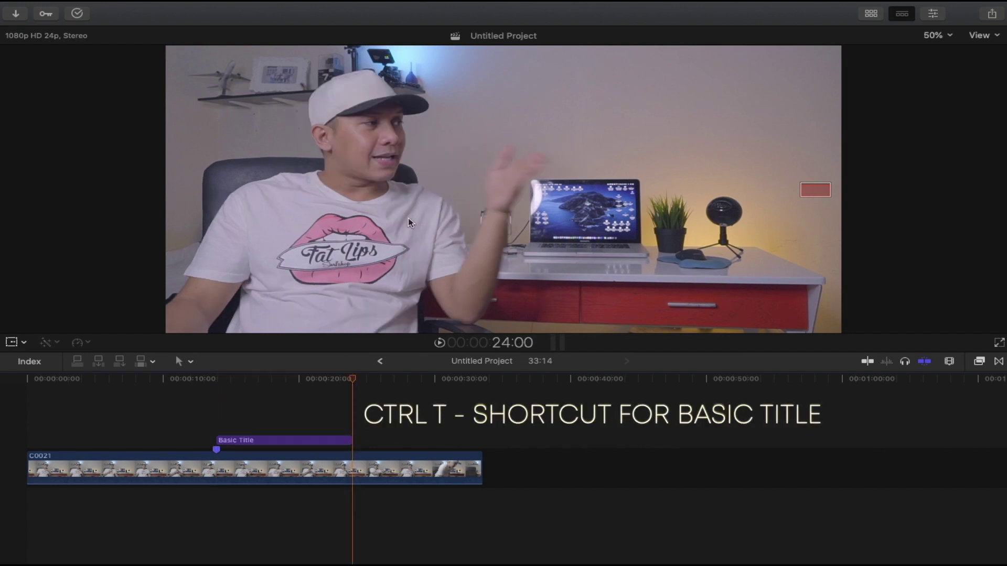
left_click_drag(357, 404, 281, 415)
left_click(309, 441)
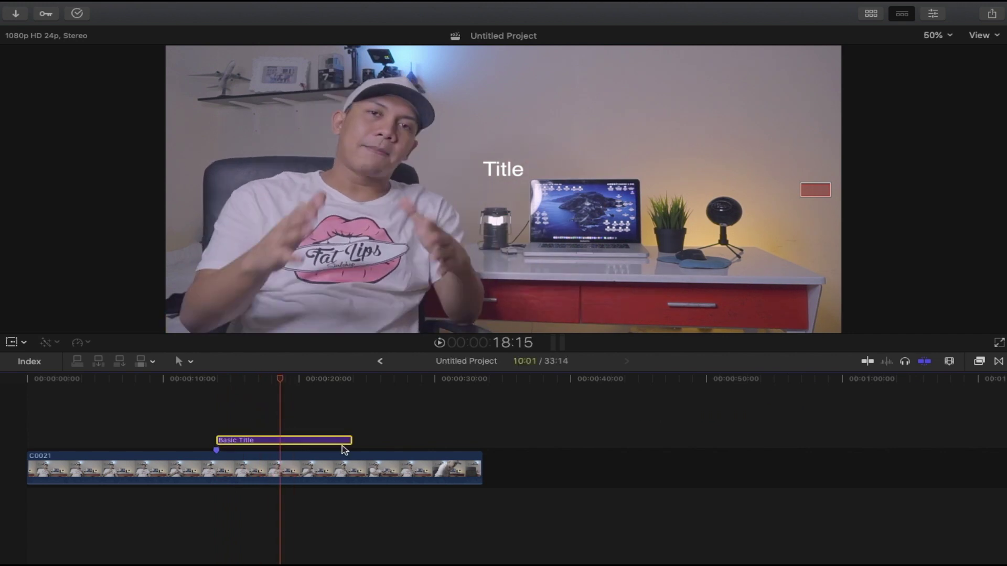
Step: Browse the installed Build In/Out titles to see the available title styles
left_click(871, 15)
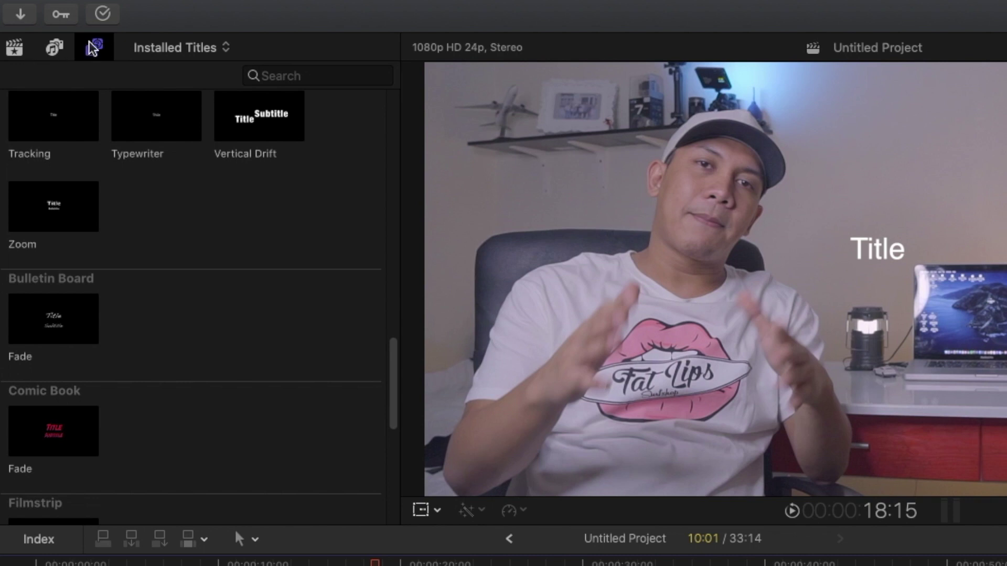
left_click(69, 38)
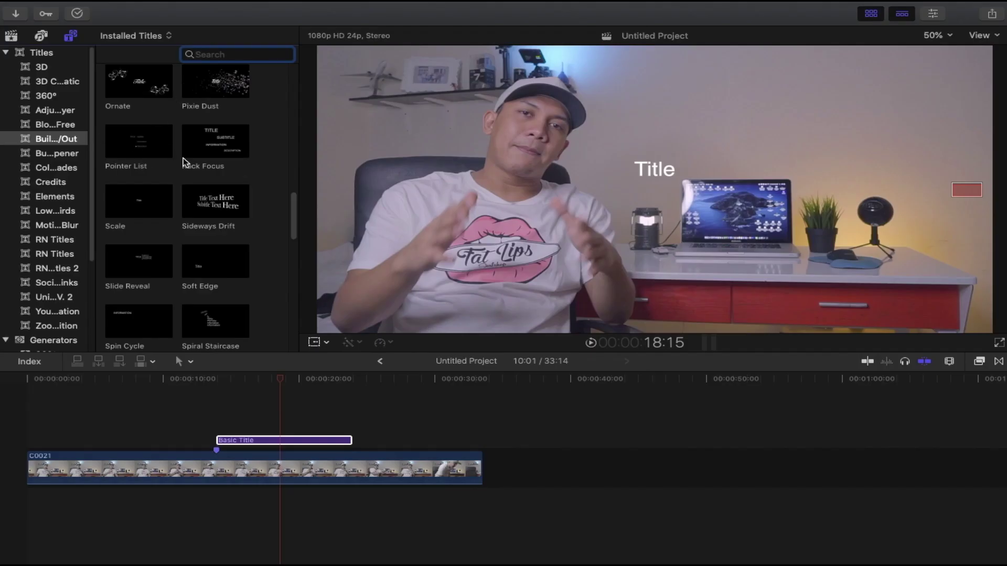
scroll(185, 163, "down", 3)
scroll(185, 167, "up", 5)
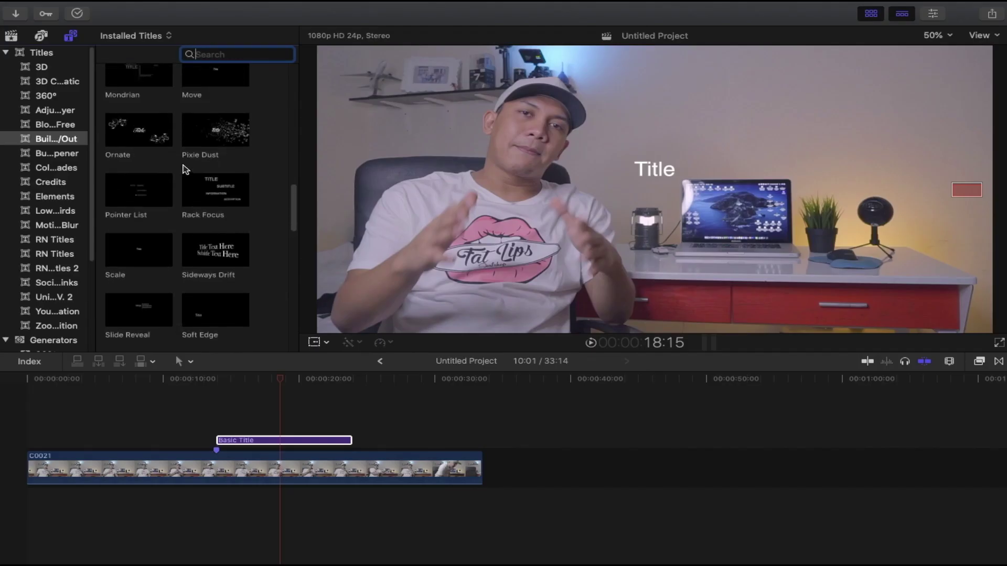
scroll(184, 168, "up", 6)
scroll(184, 168, "down", 2)
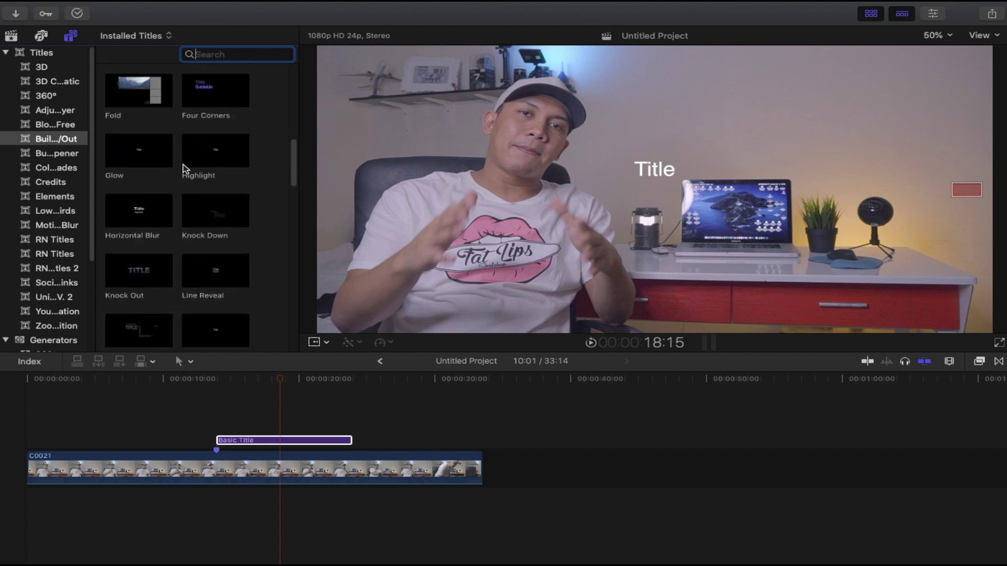
key("ctrl+super+1")
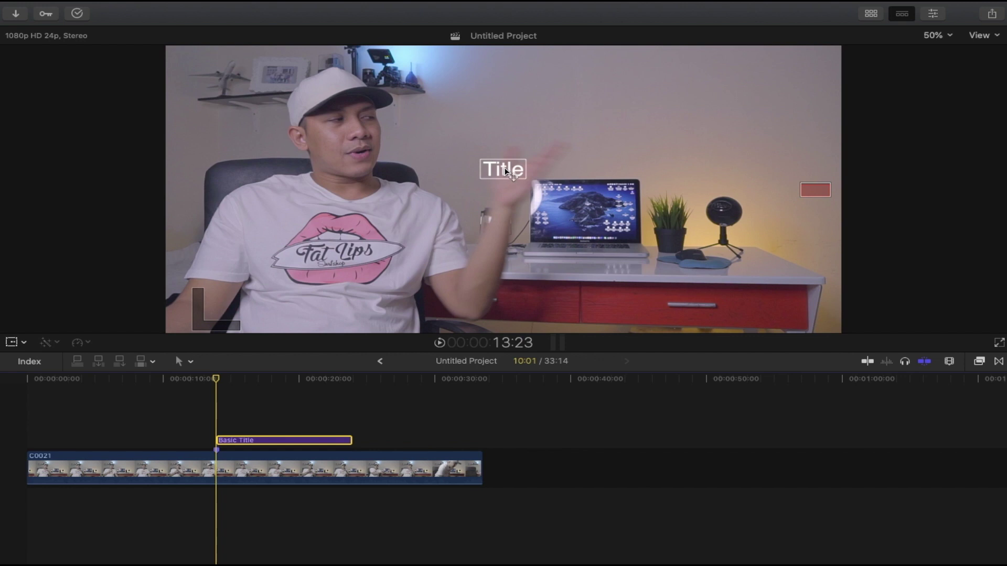
Step: Replace the basic title's placeholder text with "TRACKING TEXT"
left_click(938, 17)
left_click_drag(766, 108, 724, 98)
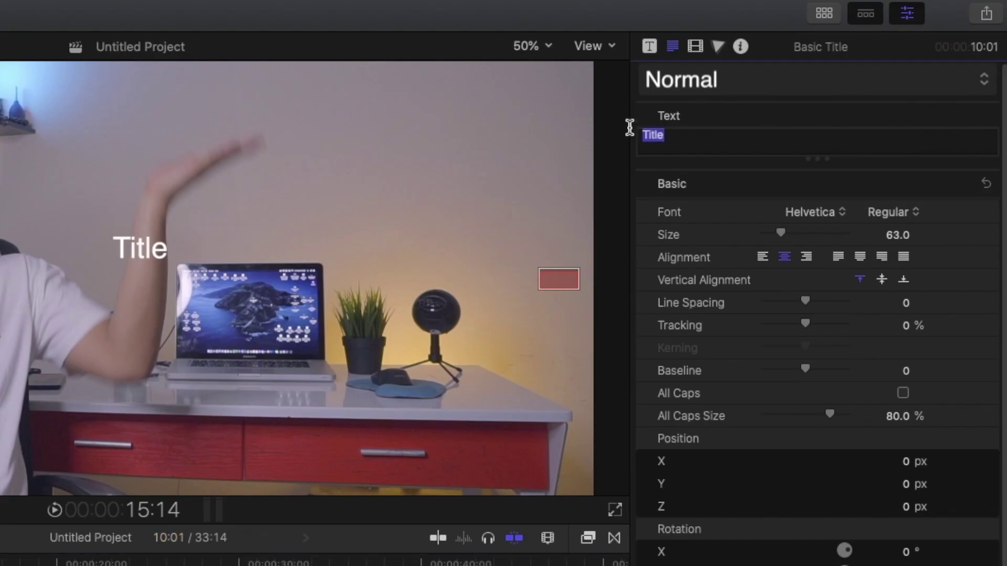
key("BackSpace")
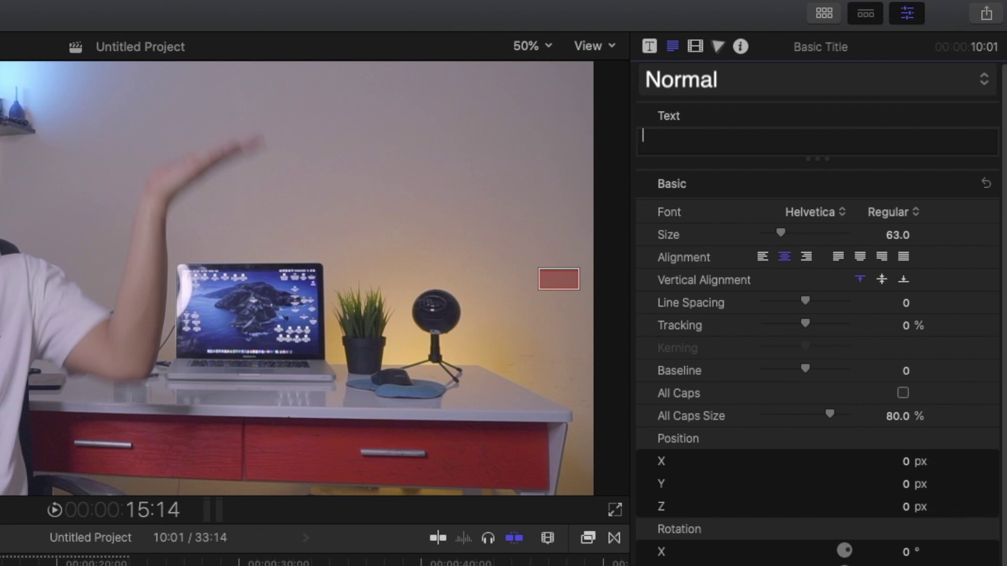
type("TRAC")
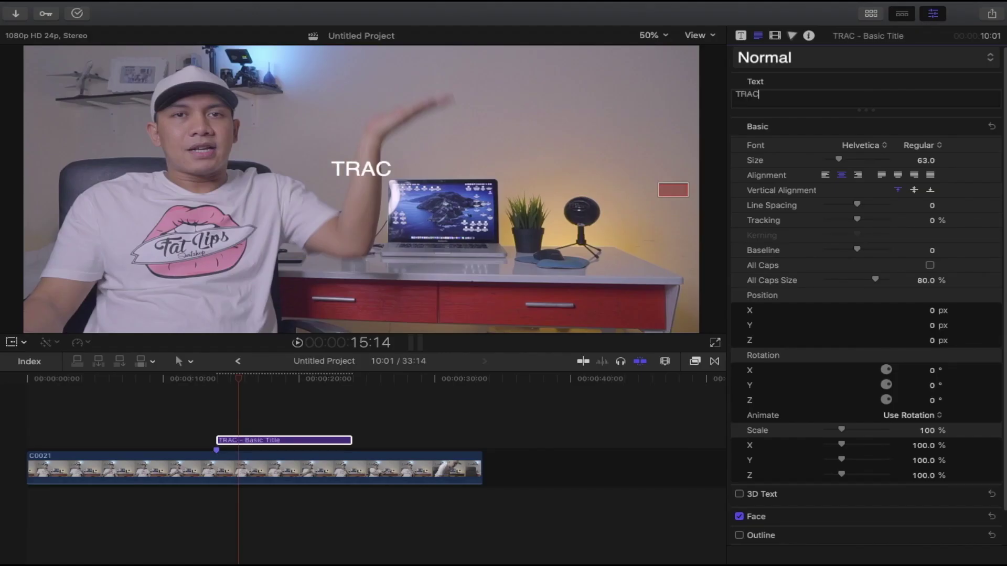
type("KING TEXT")
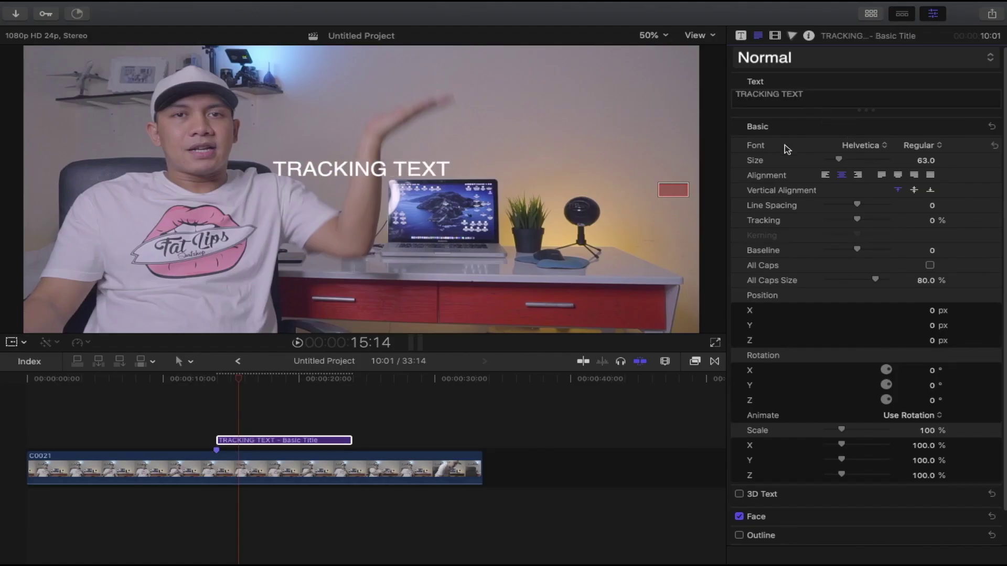
Step: Keep Helvetica as the title's font and set its text size to 50
left_click(856, 150)
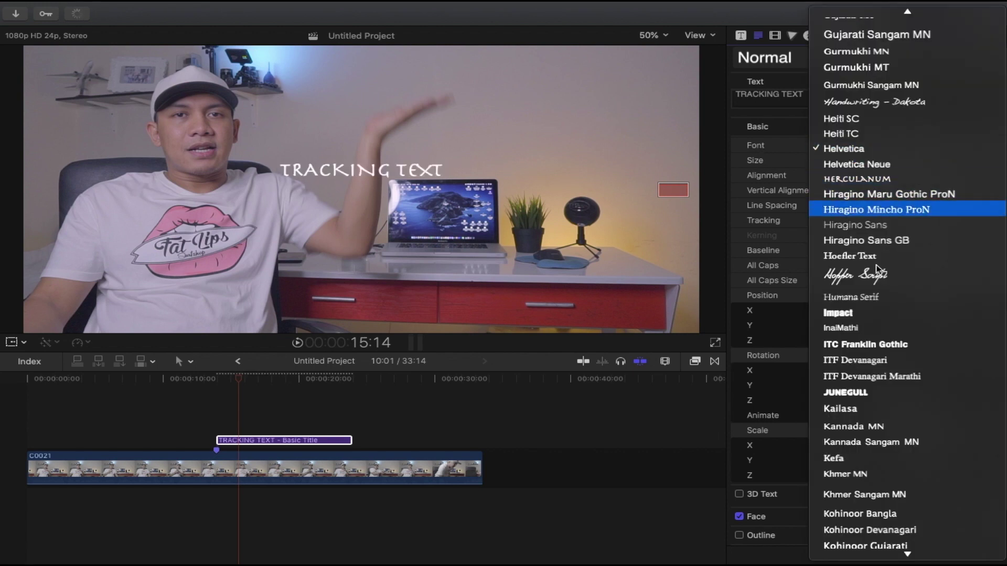
left_click(871, 150)
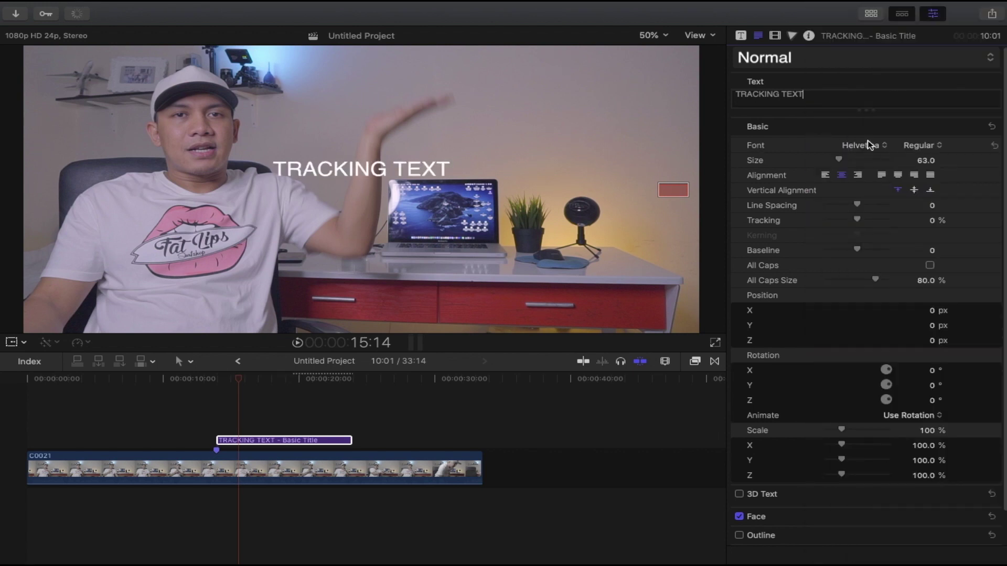
left_click(926, 161)
type("50")
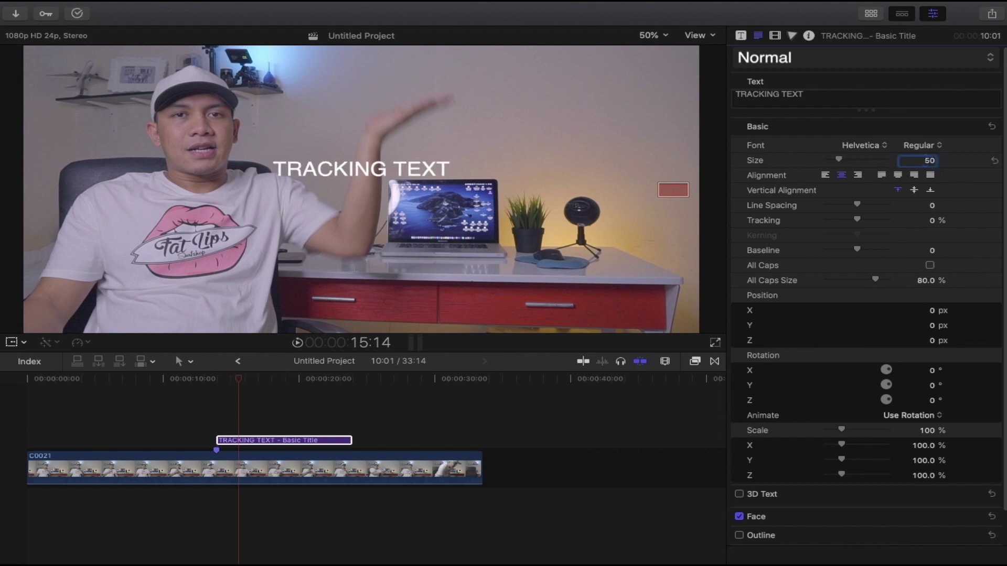
key("Return")
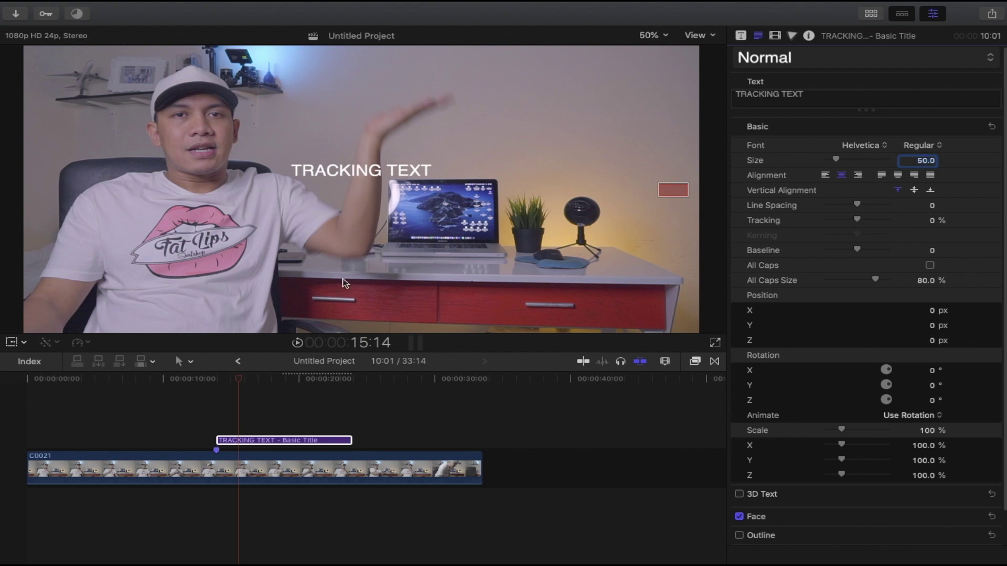
Step: At the title's first frame, 13:23, position the text just above the raised hand, at about X 226 px and Y 99 px
left_click(238, 381)
left_click(217, 383)
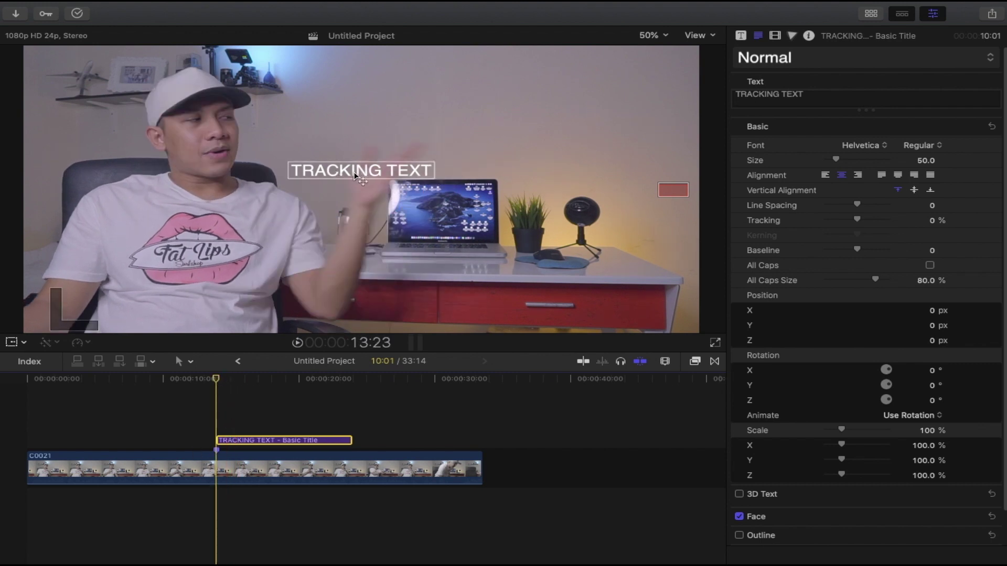
left_click_drag(353, 168, 435, 121)
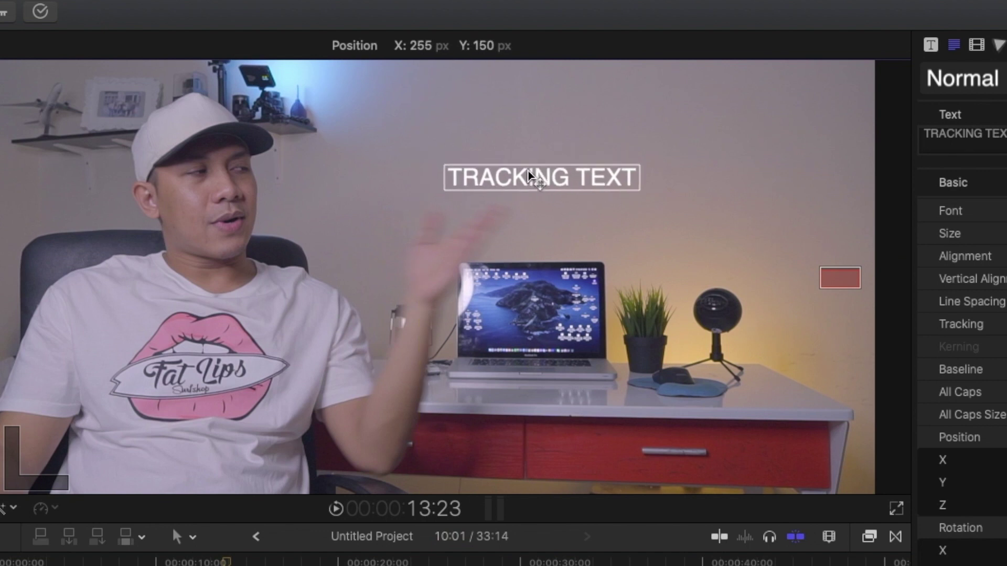
left_click_drag(519, 172, 510, 195)
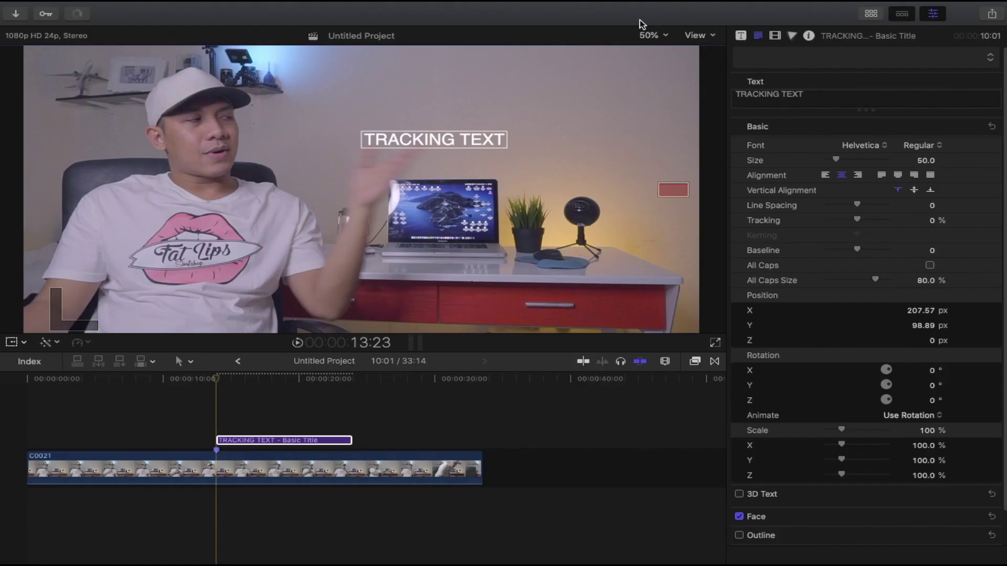
left_click(649, 35)
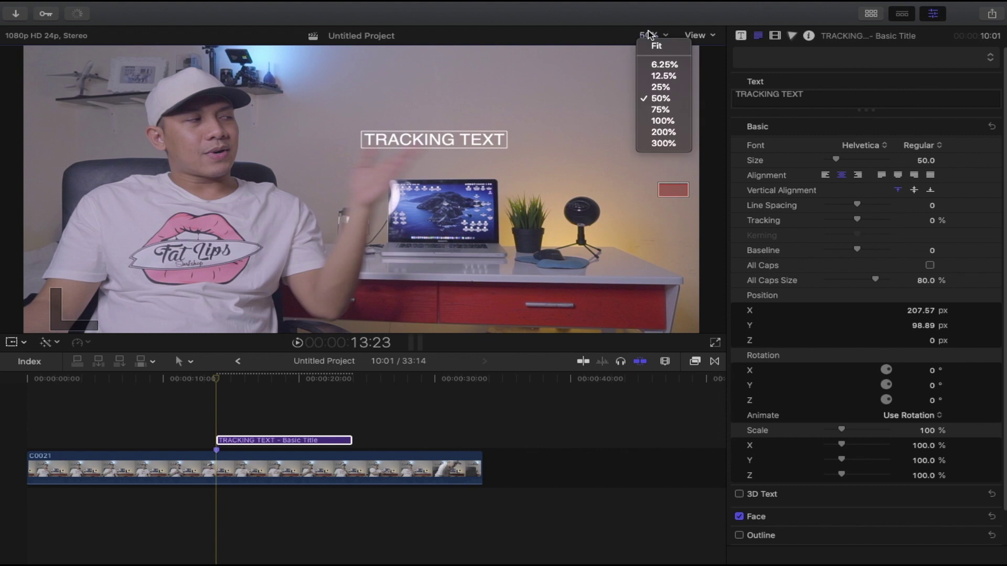
left_click(665, 110)
mouse_move(489, 100)
left_mouse_down()
mouse_move(498, 75)
mouse_move(481, 109)
left_mouse_up()
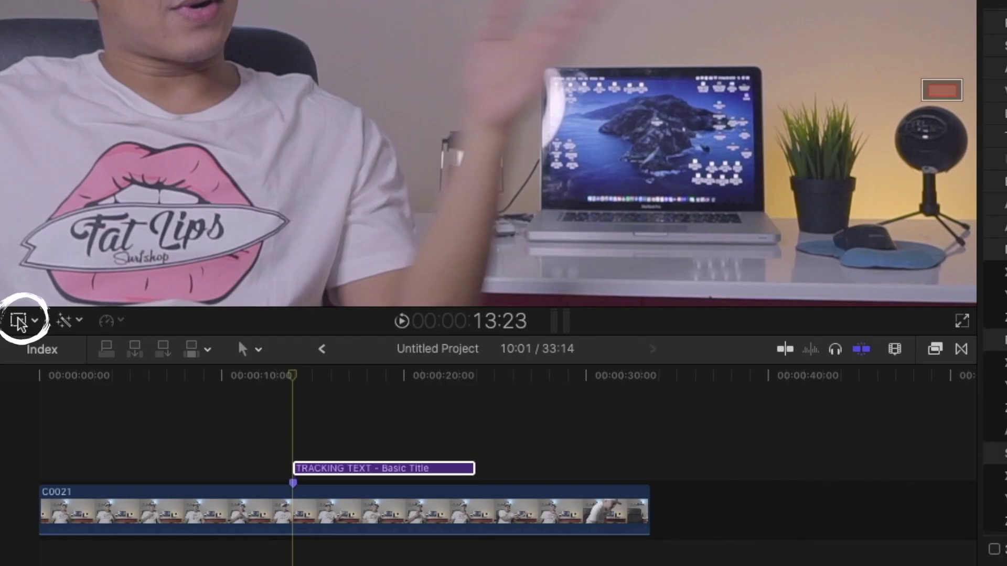
Step: Add a Transform keyframe to the title at 13:23, and advance frame by frame to 14:01, moving the text with the hand
left_click(19, 324)
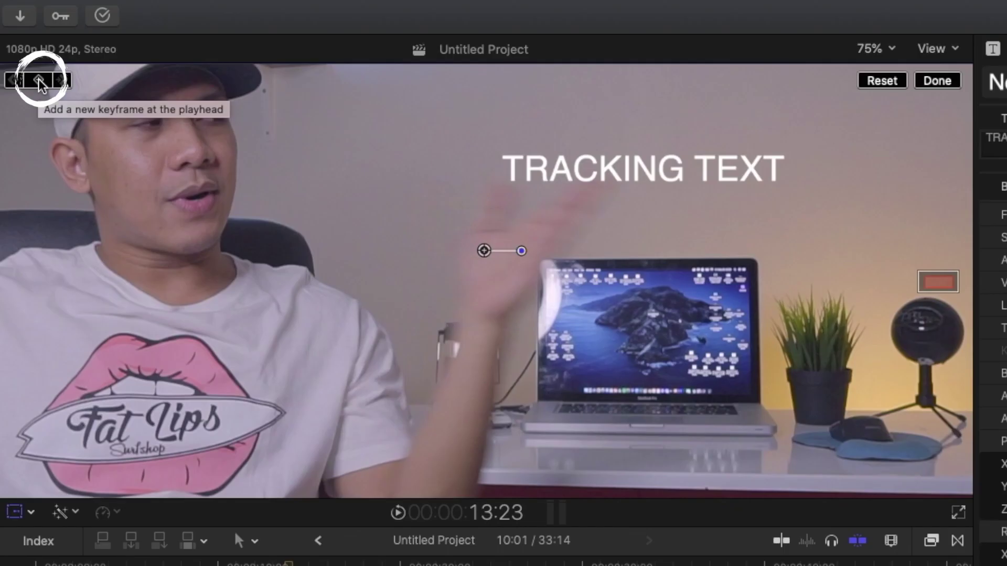
left_click(40, 81)
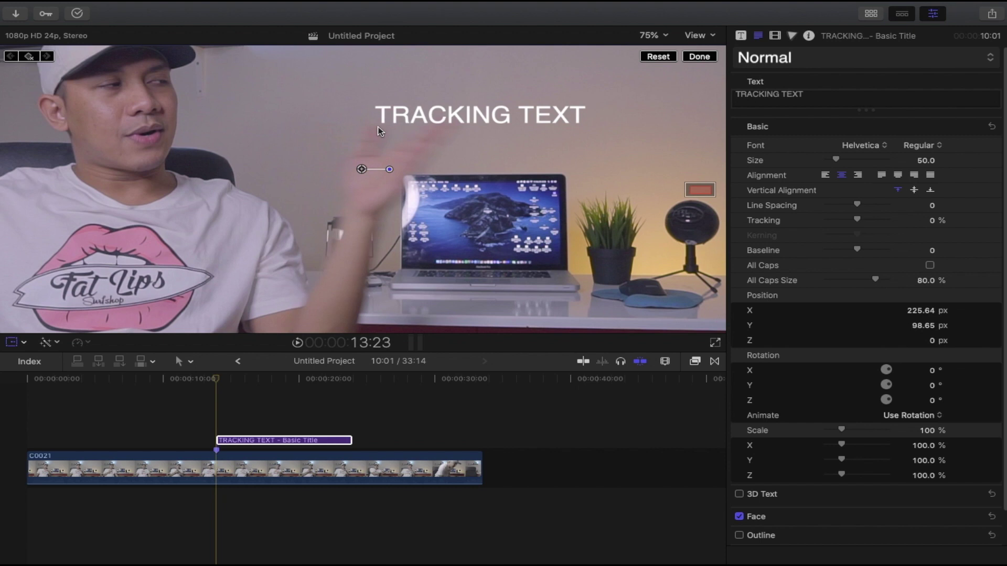
key("Right")
left_click_drag(418, 115, 472, 118)
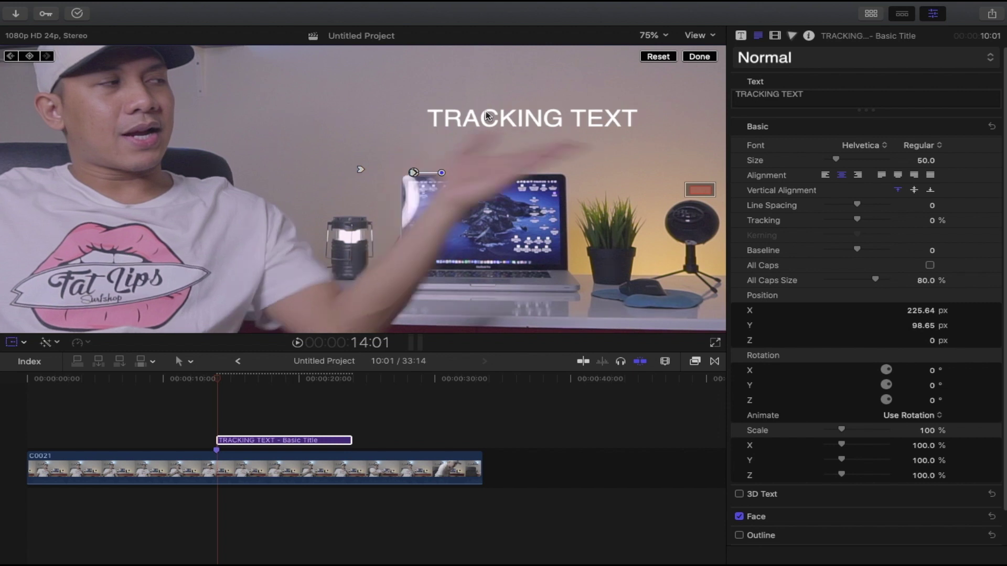
left_click_drag(487, 115, 538, 123)
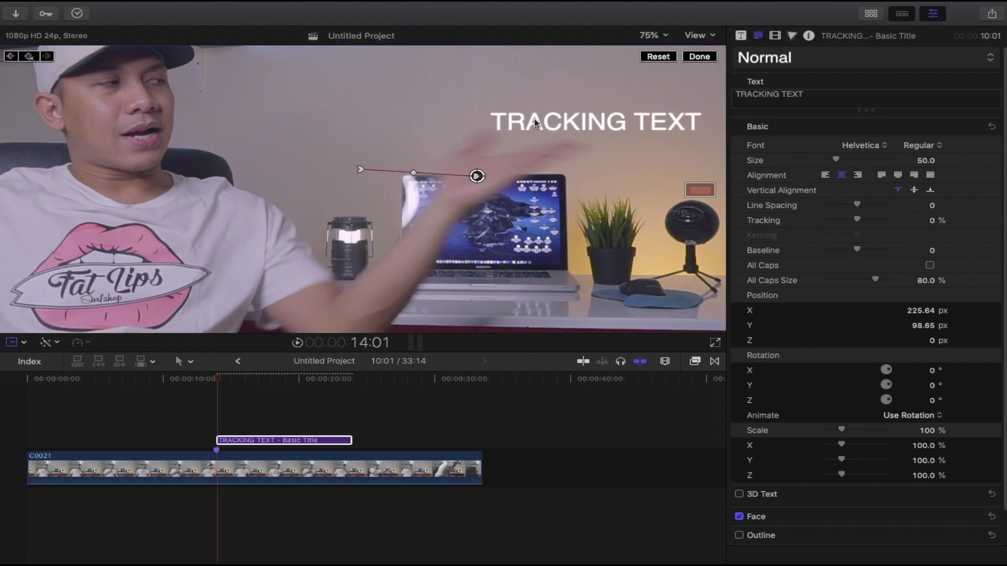
Step: Continue keyframing the title's position from 14:02 past 17:13, keeping the text above the moving palm
left_click(664, 36)
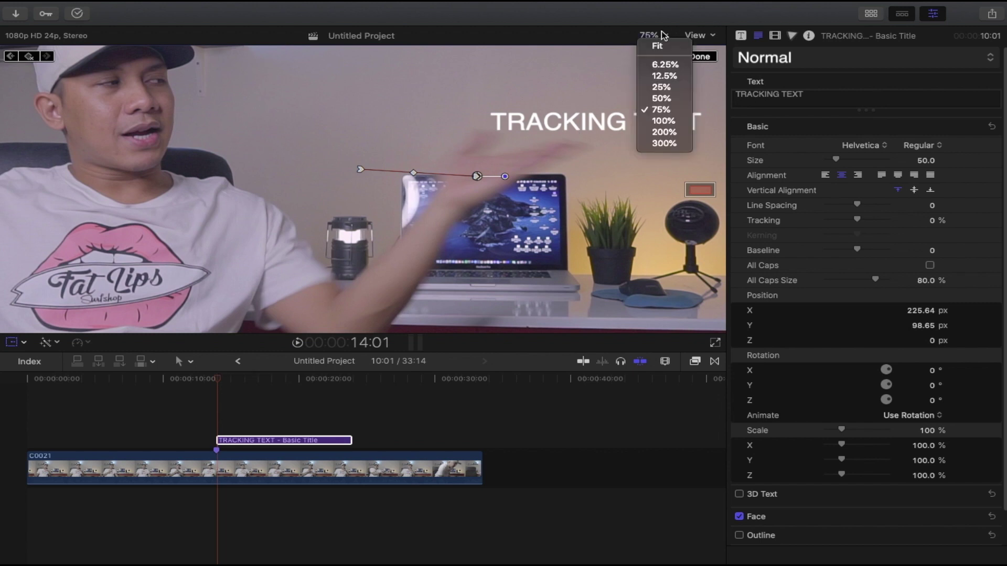
left_click(661, 98)
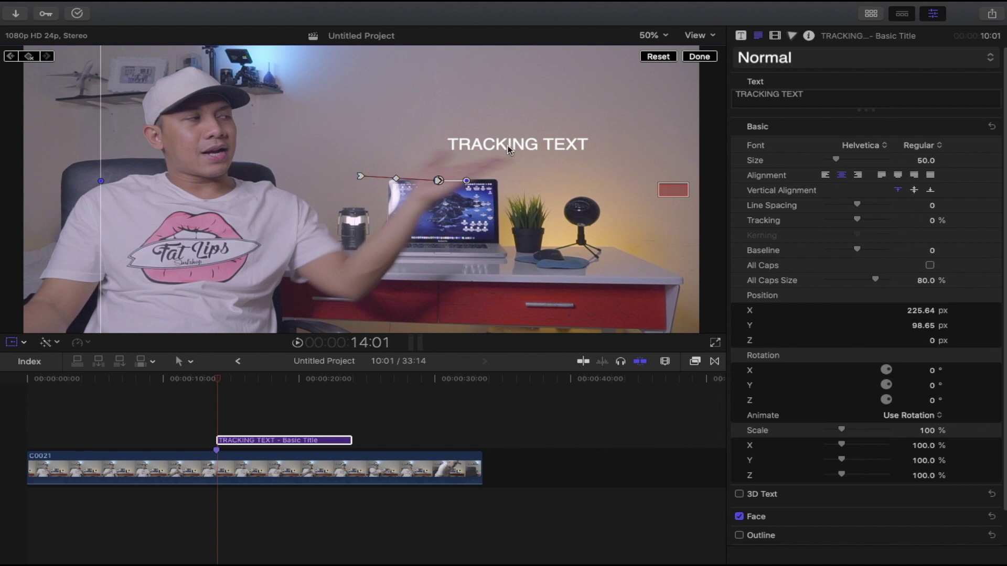
key("Right")
left_click_drag(506, 152, 535, 154)
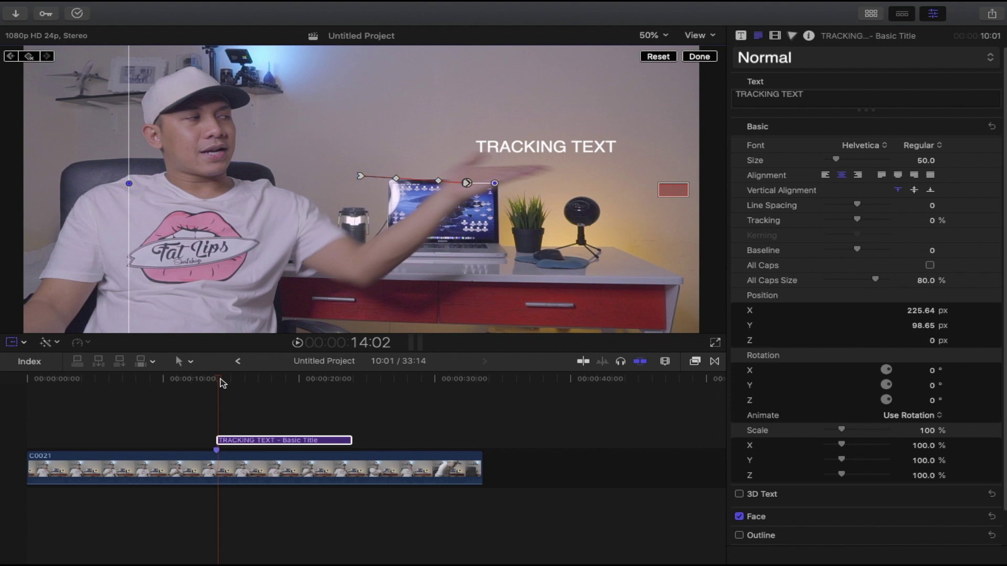
key("space")
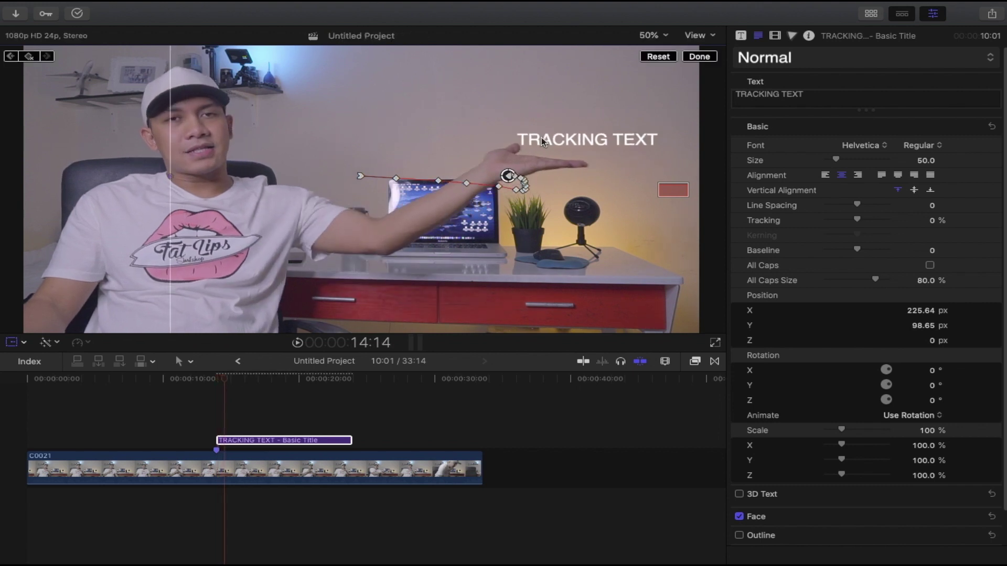
mouse_move(553, 142)
left_mouse_down()
mouse_move(451, 151)
mouse_move(427, 169)
mouse_move(456, 152)
mouse_move(398, 132)
mouse_move(395, 113)
mouse_move(436, 169)
mouse_move(465, 126)
mouse_move(484, 246)
mouse_move(472, 240)
mouse_move(450, 148)
left_mouse_up()
key("super+equal")
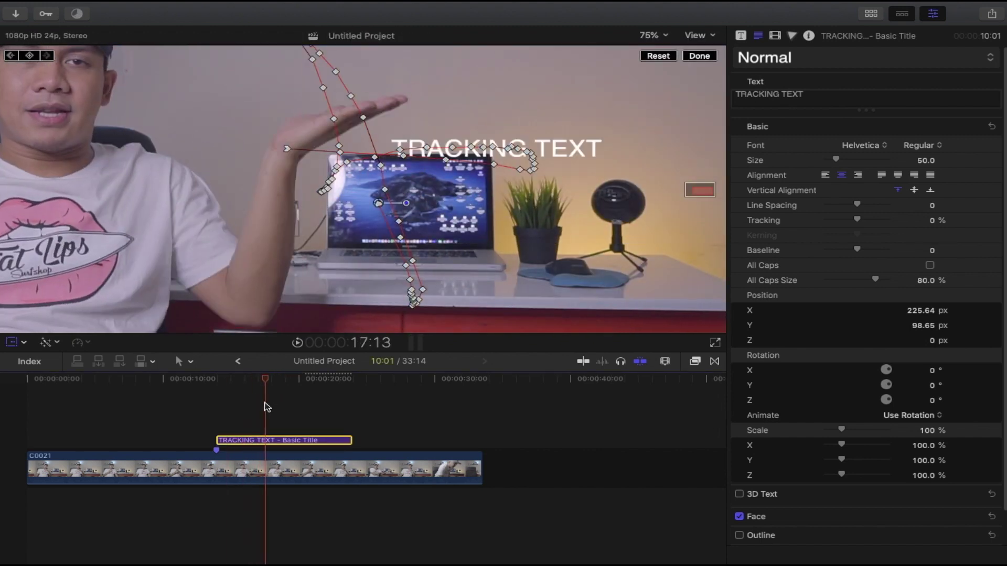
left_click(265, 407)
mouse_move(547, 148)
left_mouse_down()
mouse_move(480, 89)
mouse_move(595, 124)
left_mouse_up()
Step: Play back the tracked title from its first frame at 13:23 to check the motion, with the Transform controls turned off
key("space")
key("shift+z")
left_click(216, 386)
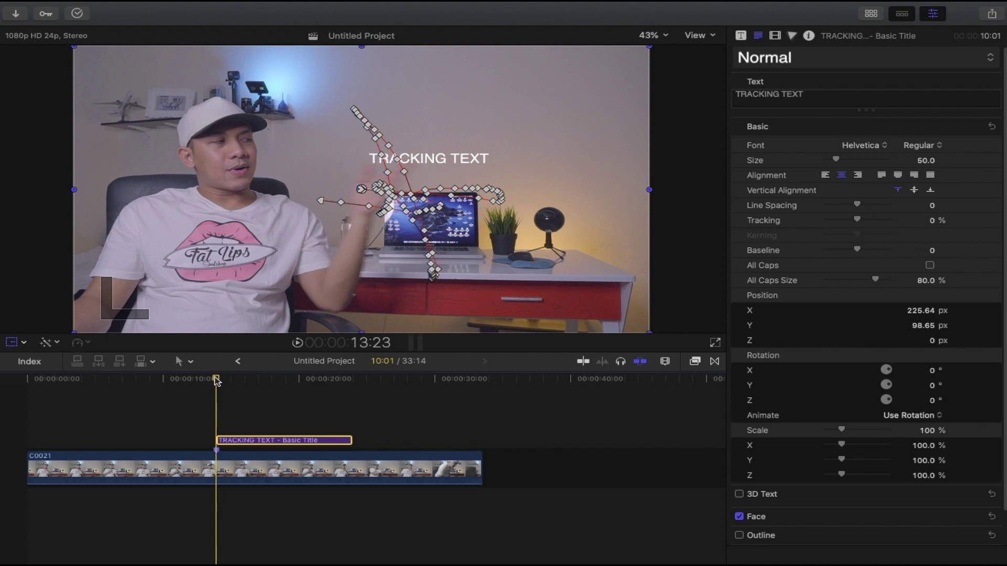
key("space")
left_click(217, 387)
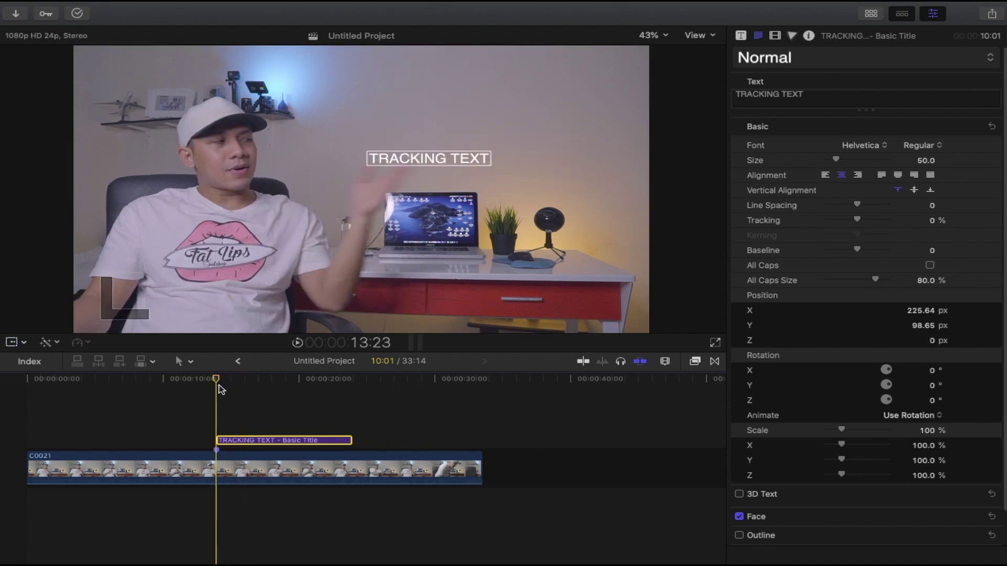
key("space")
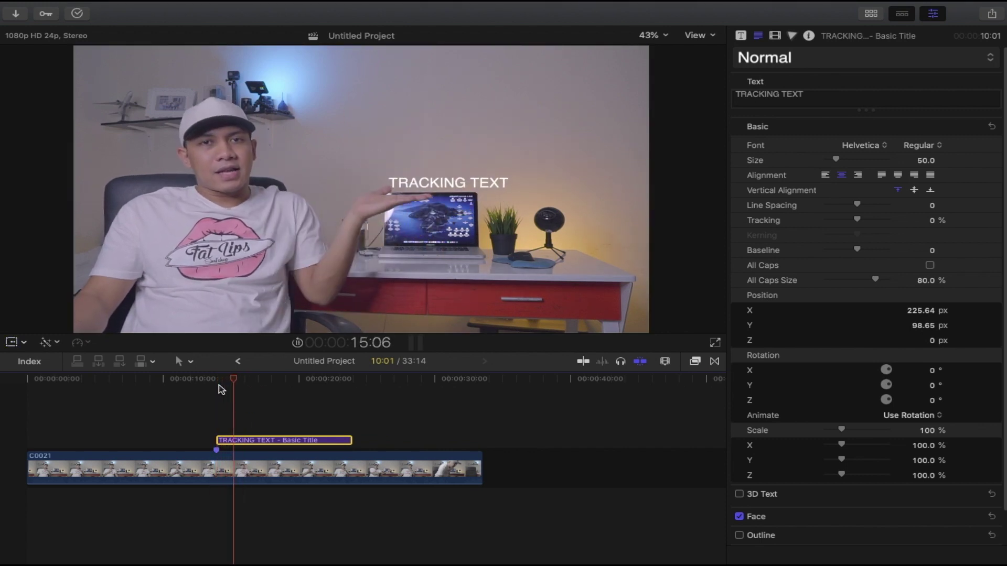
mouse_move(219, 386)
left_mouse_down()
mouse_move(235, 386)
mouse_move(224, 387)
left_mouse_up()
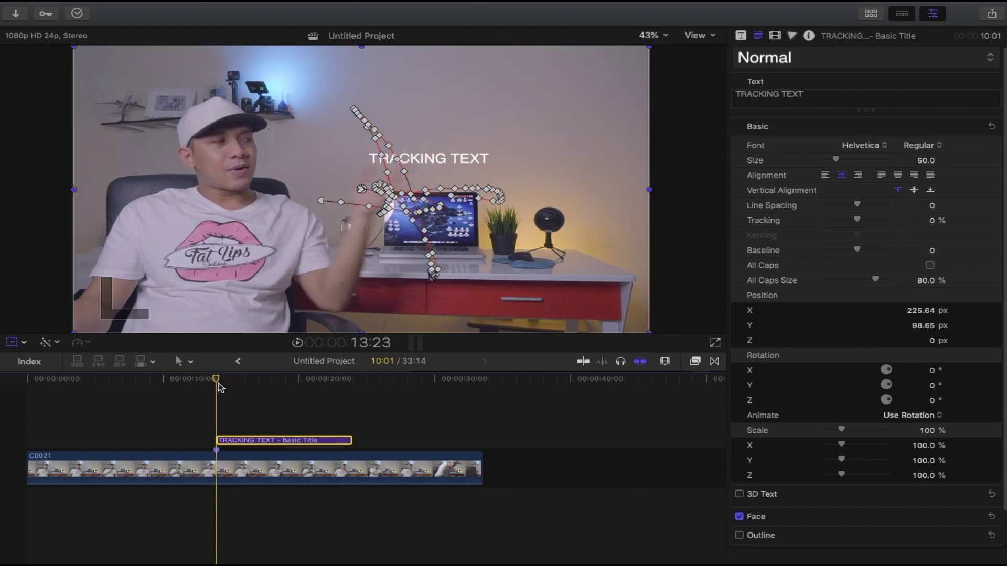
mouse_move(216, 381)
left_mouse_down()
mouse_move(231, 383)
mouse_move(219, 387)
left_mouse_up()
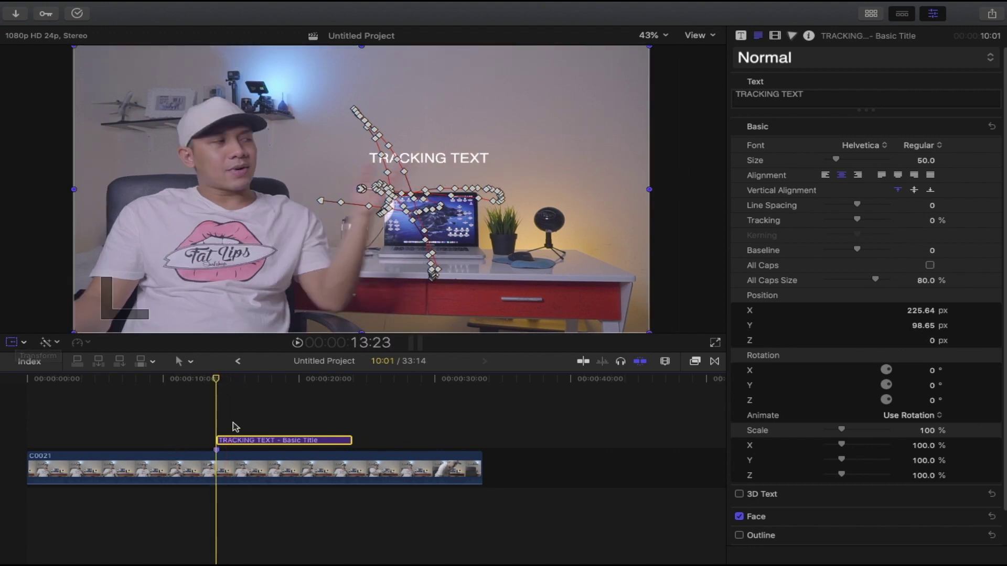
left_click(11, 344)
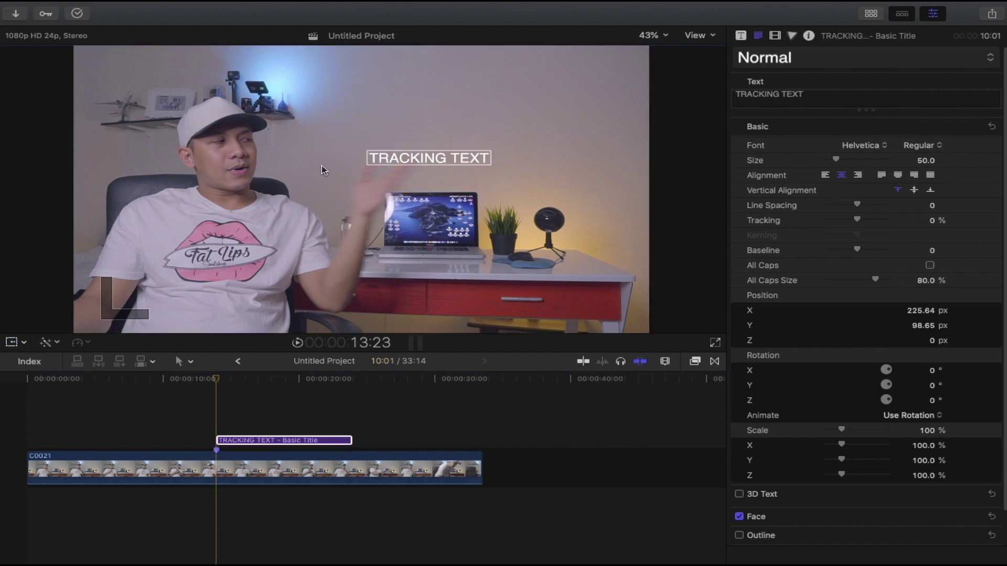
Step: At 16:01, move the title text just above the raised hand, at about X 208 px and Y 161 px
mouse_move(246, 374)
left_mouse_down()
mouse_move(273, 391)
mouse_move(246, 391)
left_mouse_up()
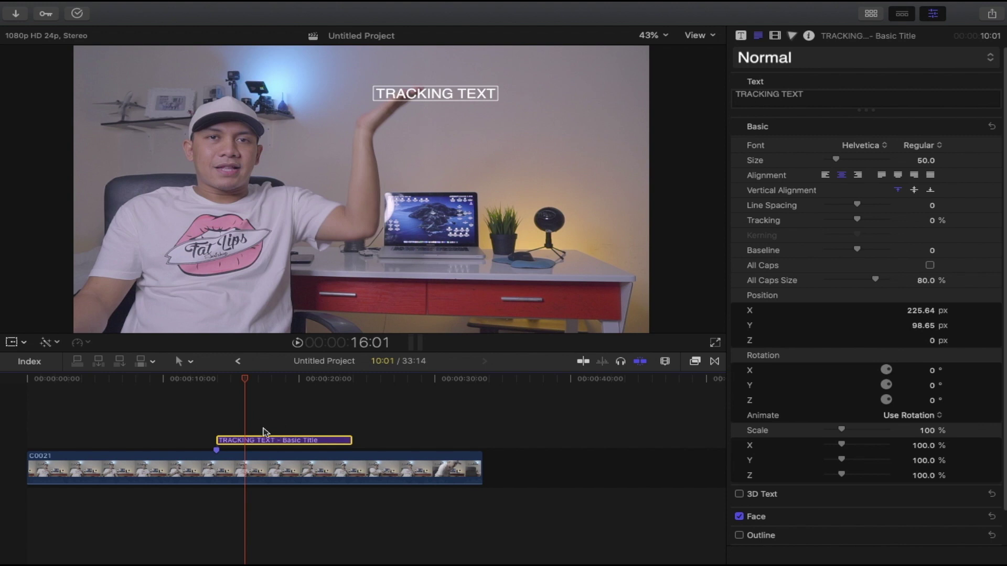
left_click_drag(422, 94, 413, 78)
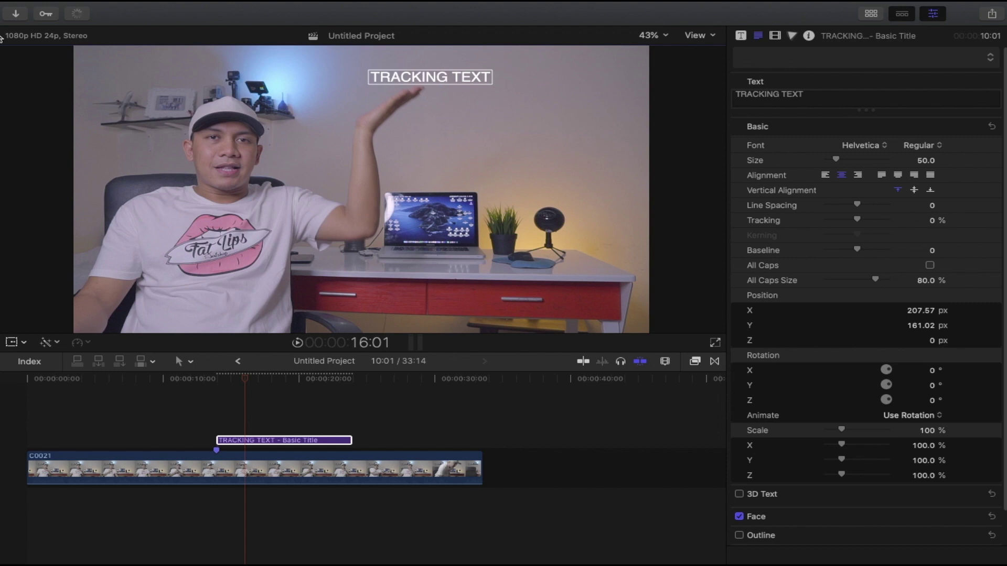
Step: Try trimming the end of the title to 18:00, and undo the trim
left_click(247, 382)
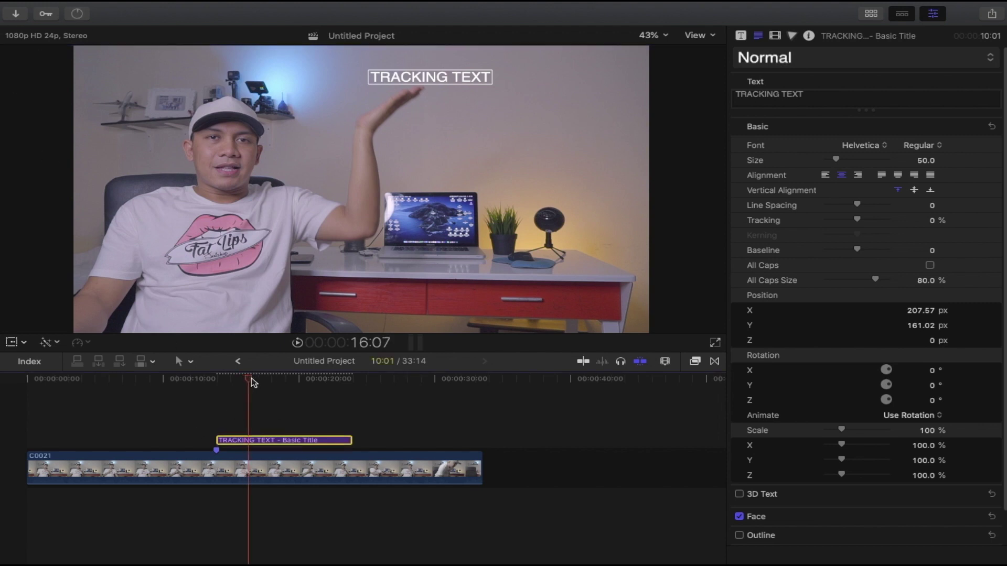
key("alt+]")
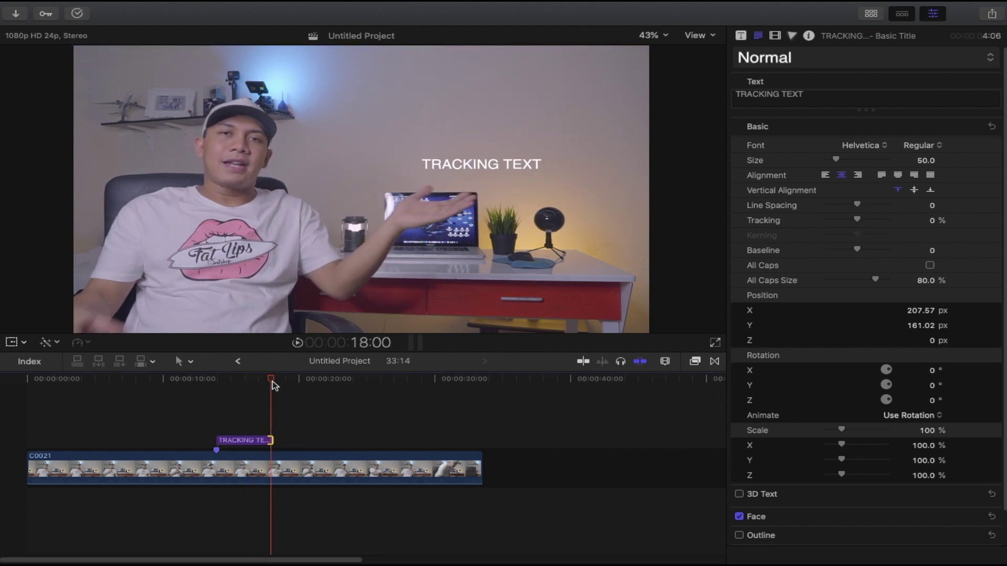
left_click_drag(272, 386, 214, 388)
key("super+z")
Step: Play the tracked title from its start, forward and in reverse, to check that the text follows the hand
key("space")
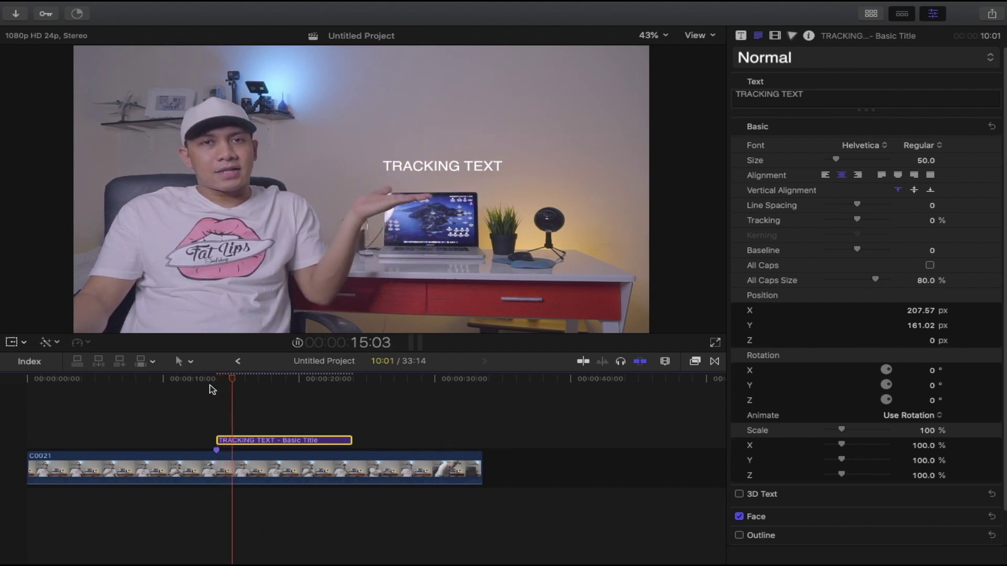
key("j")
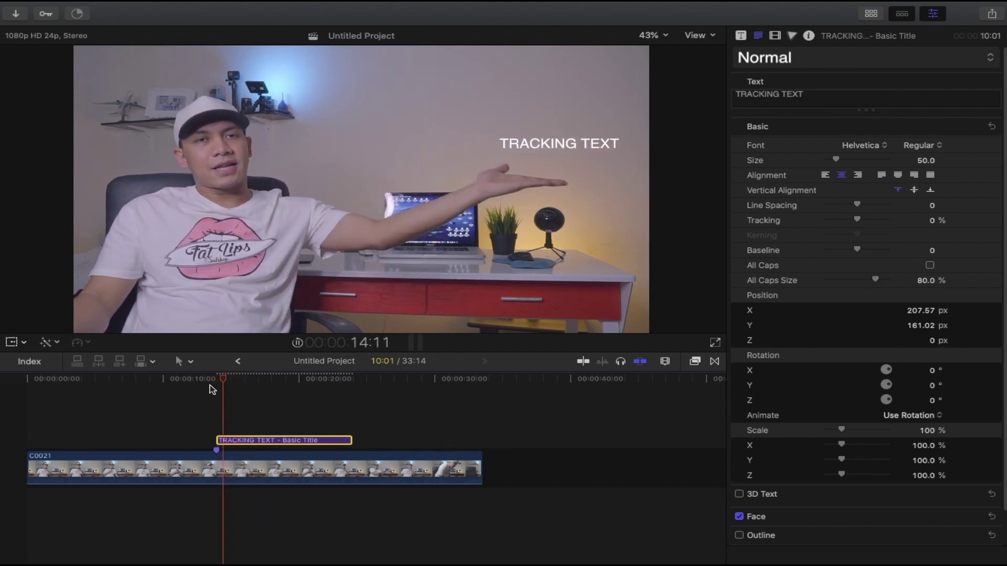
key("k")
key("l")
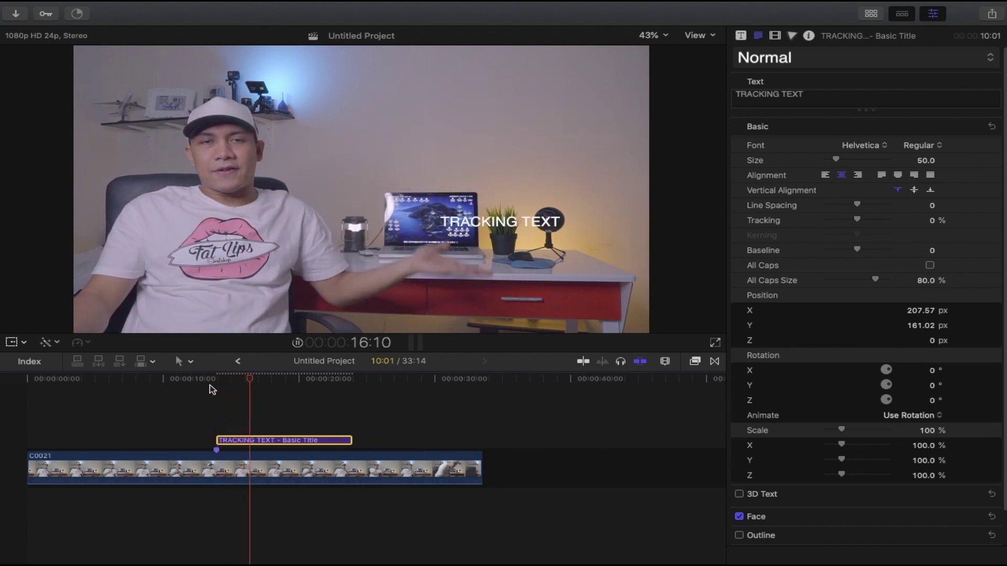
key("slash")
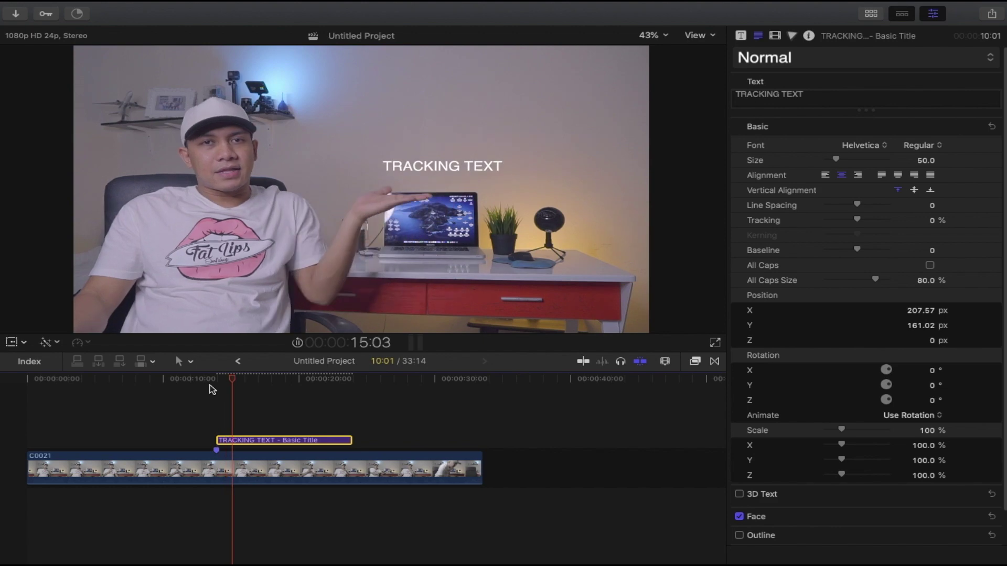